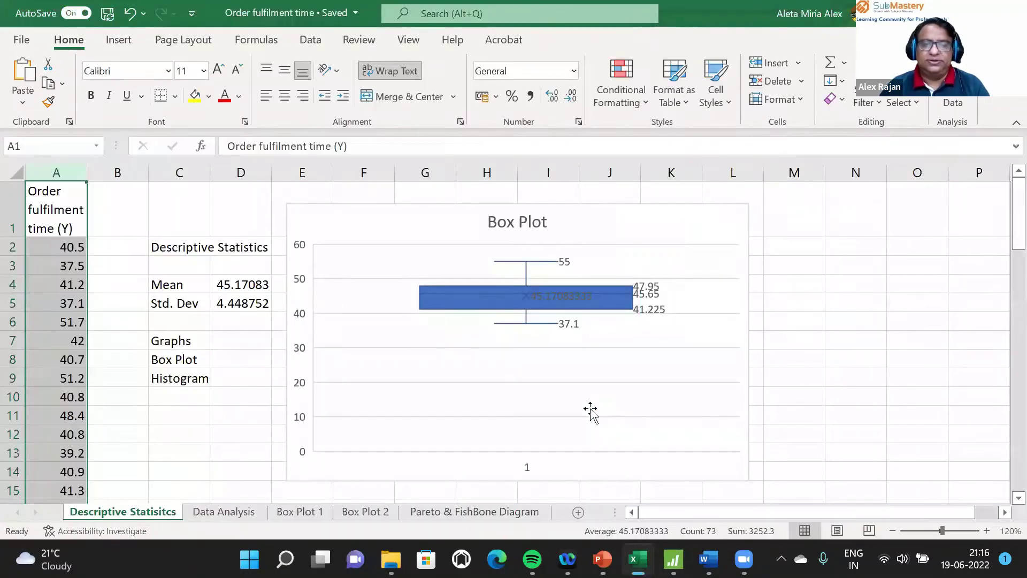
Copy range A1:H11 (reasons, frequencies, six cause columns) from Excel's Pareto & FishBone Diagram sheet
key(alt+Tab)
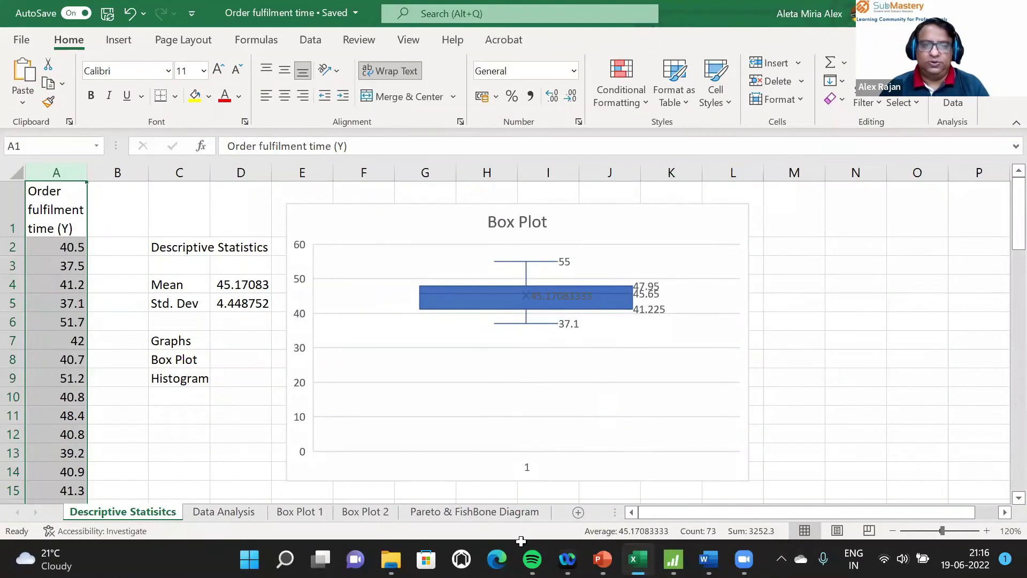
click(475, 511)
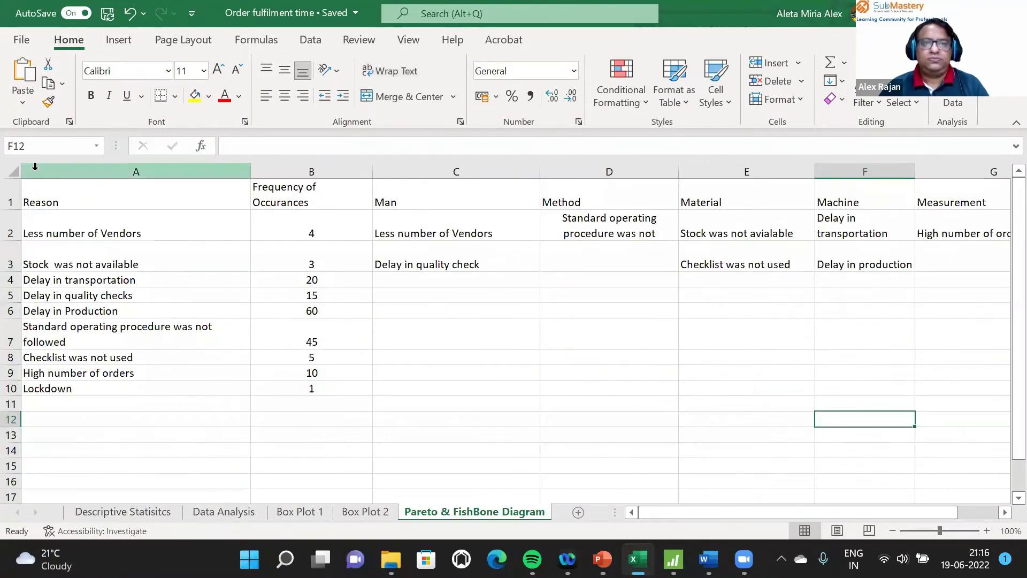
drag(35, 167, 168, 281)
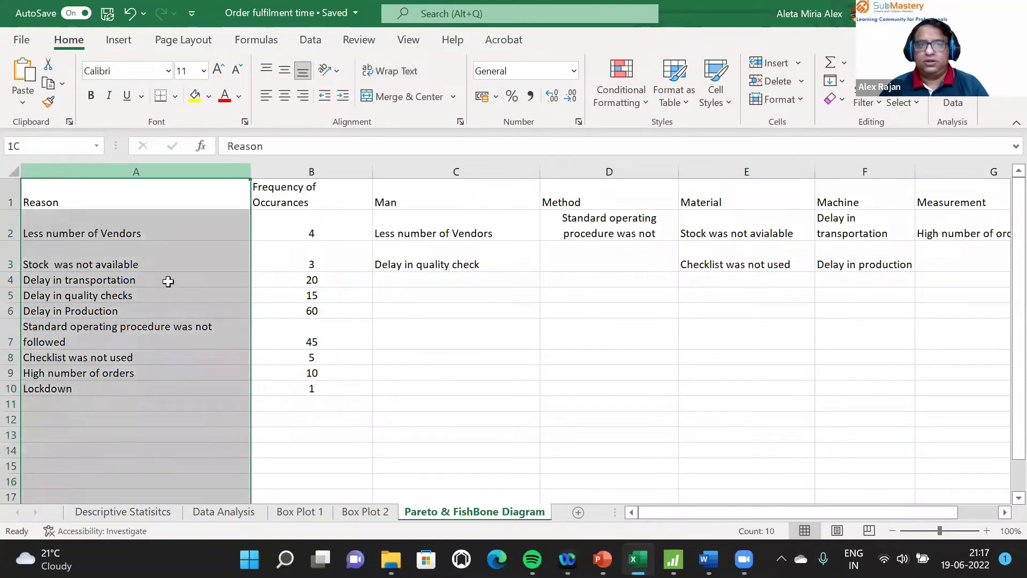
drag(87, 193, 867, 402)
key(ctrl+c)
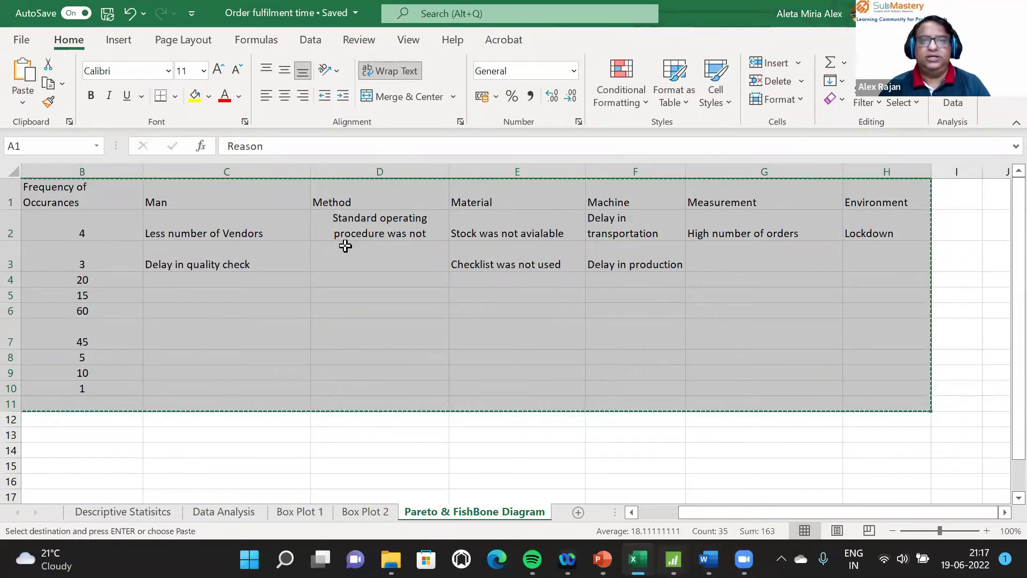
key(alt+Tab)
Open the Cause-and-Effect dialog and relabel the first branch from Personnel to Man
click(130, 28)
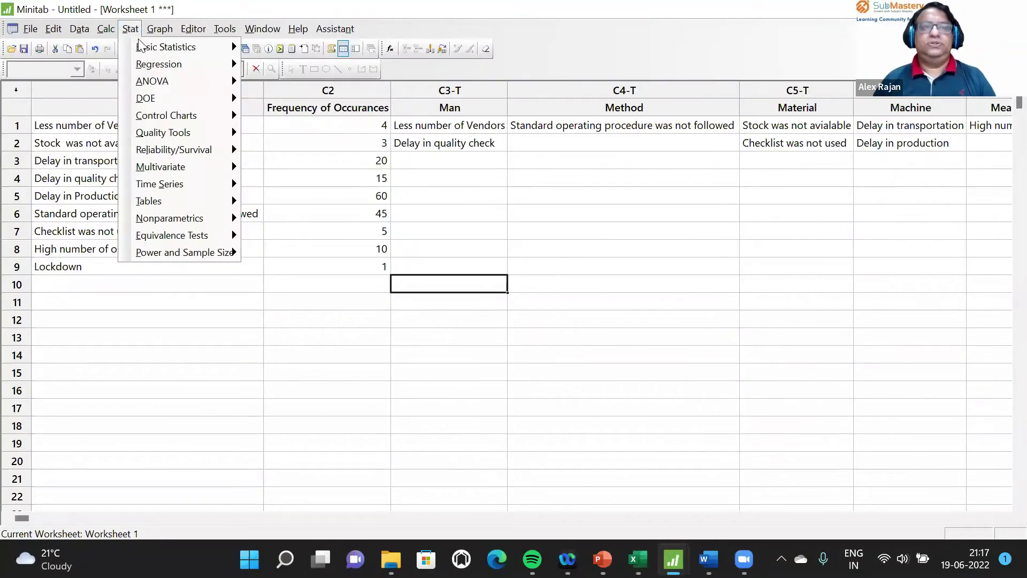
mouse_move(177, 133)
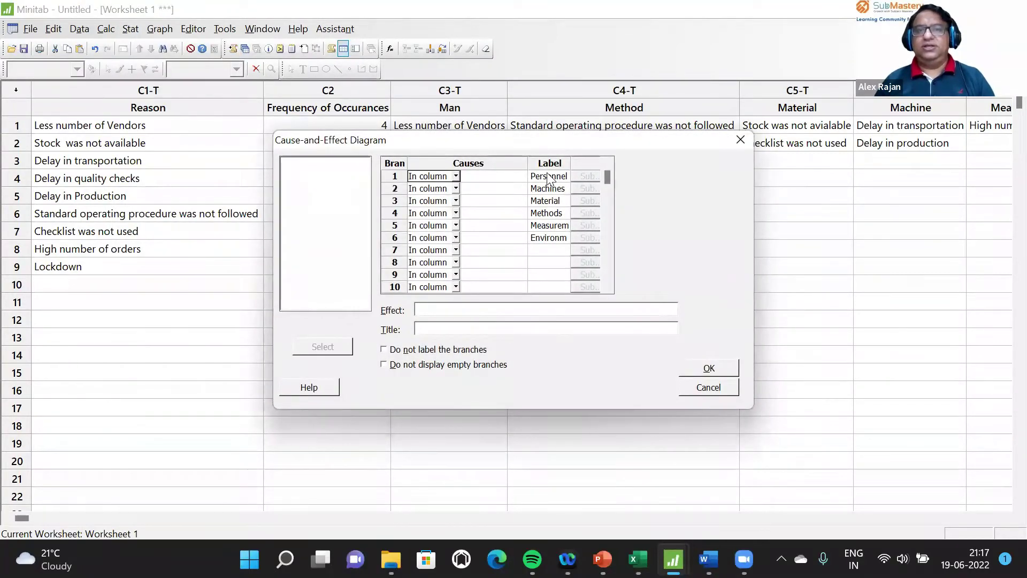
click(548, 179)
click(569, 176)
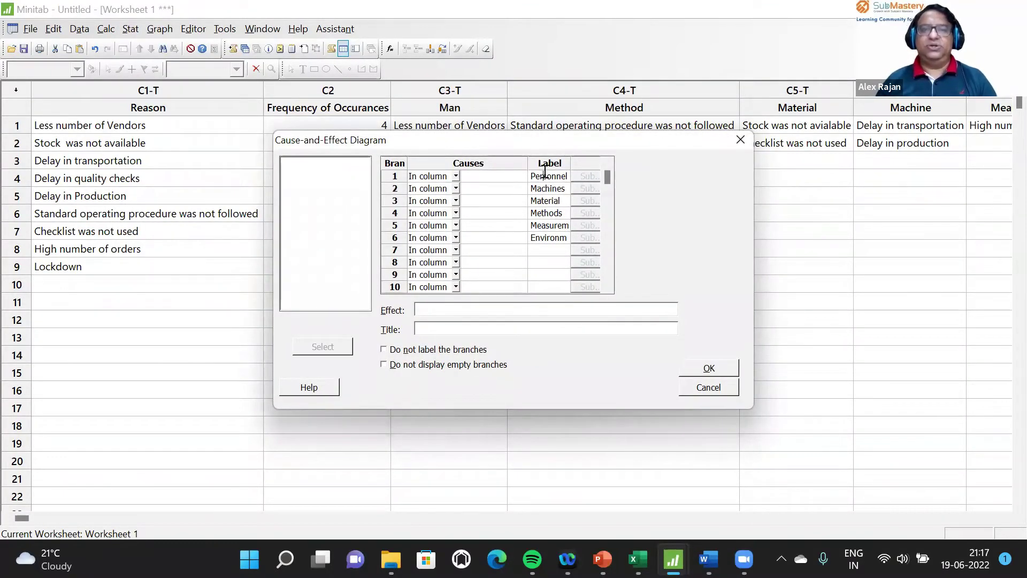
drag(570, 175, 517, 173)
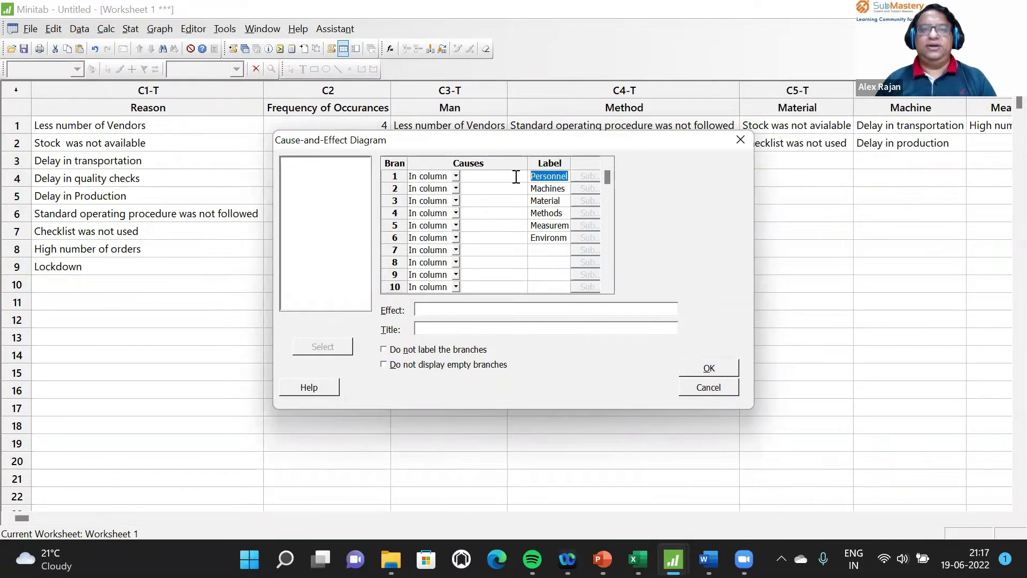
text(Man)
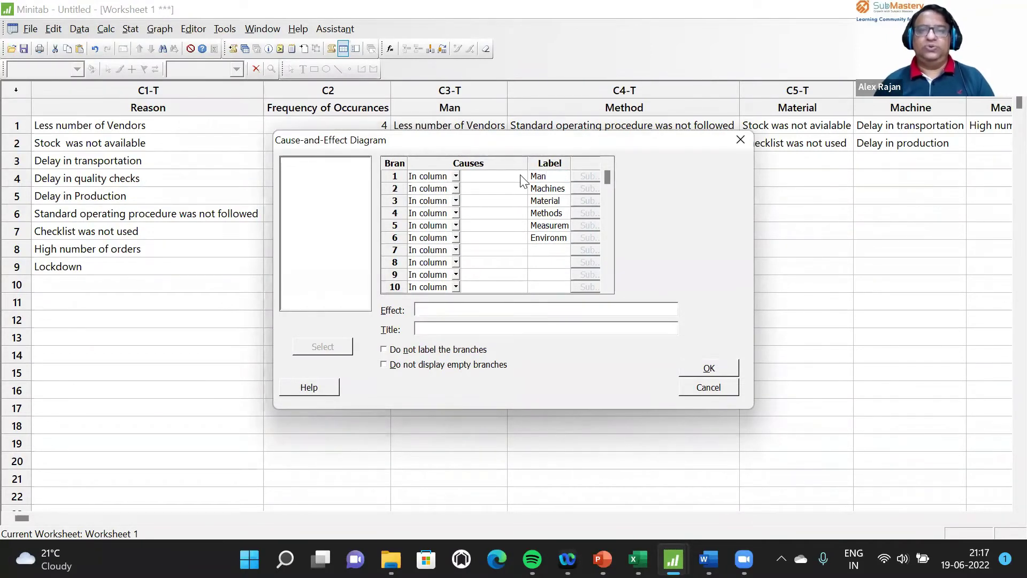
Assign the Man, Machine, Material, Method, Measurement and Environment columns as causes for branches 1–6
click(472, 180)
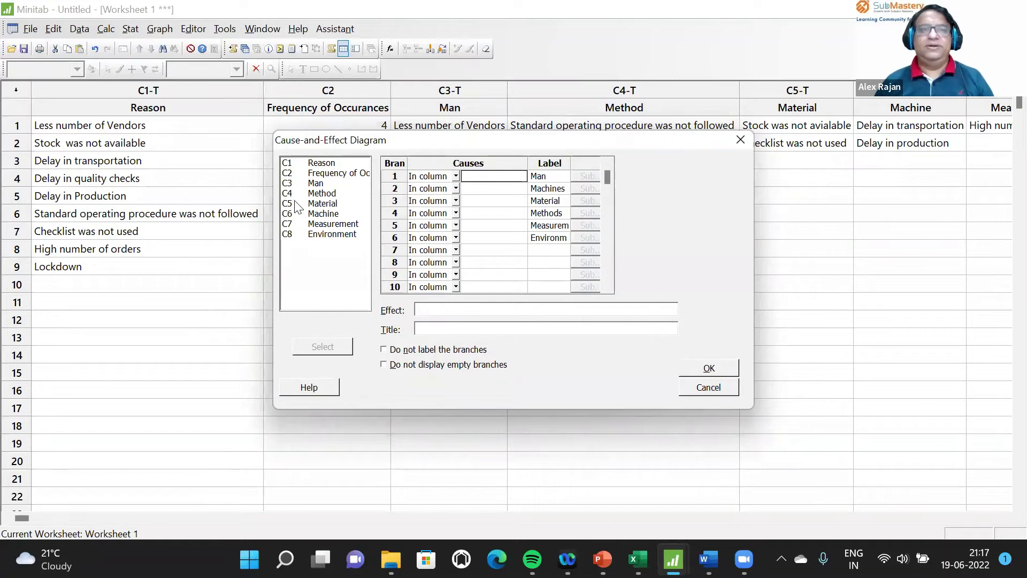
double_click(316, 183)
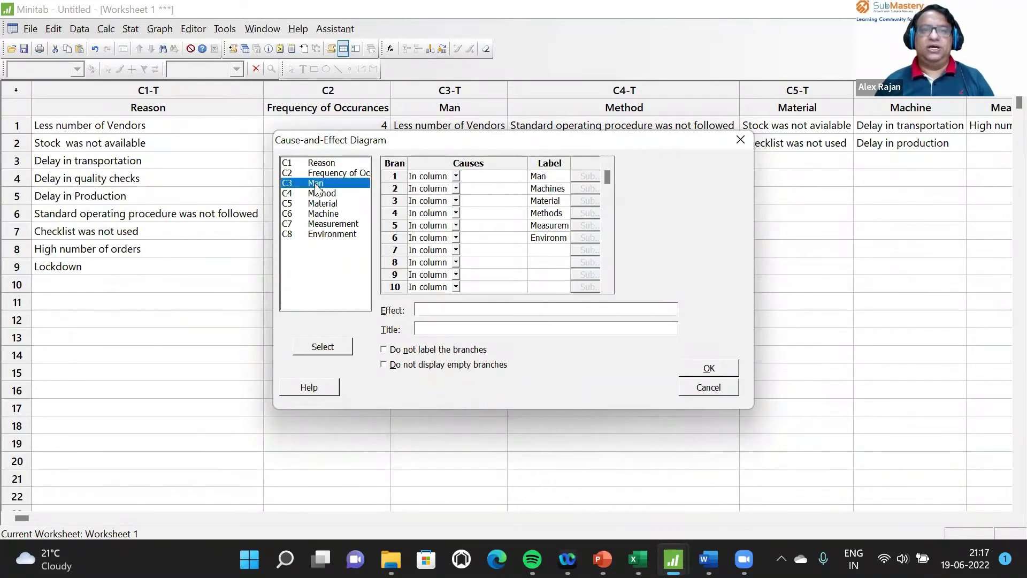
click(489, 191)
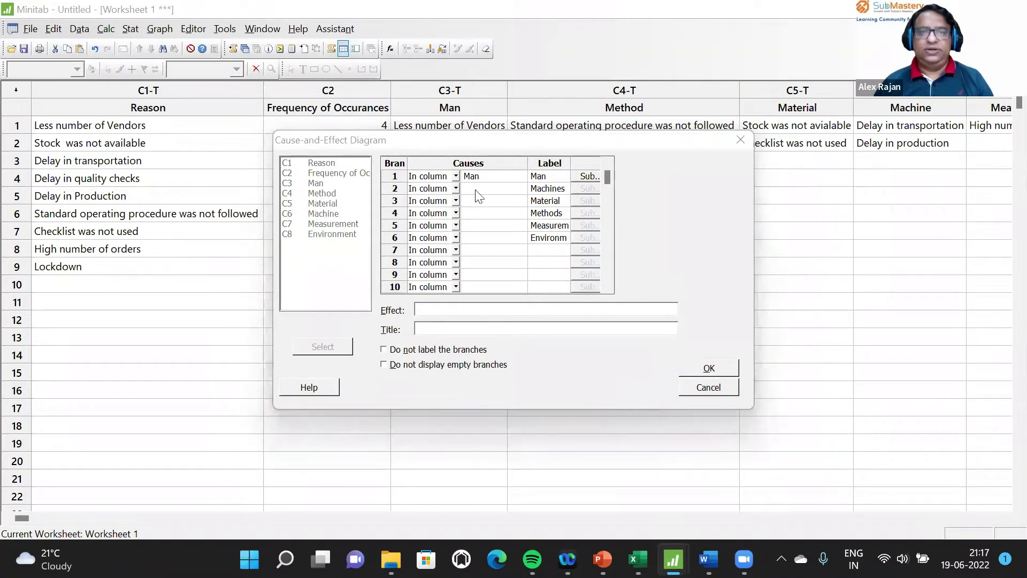
double_click(323, 213)
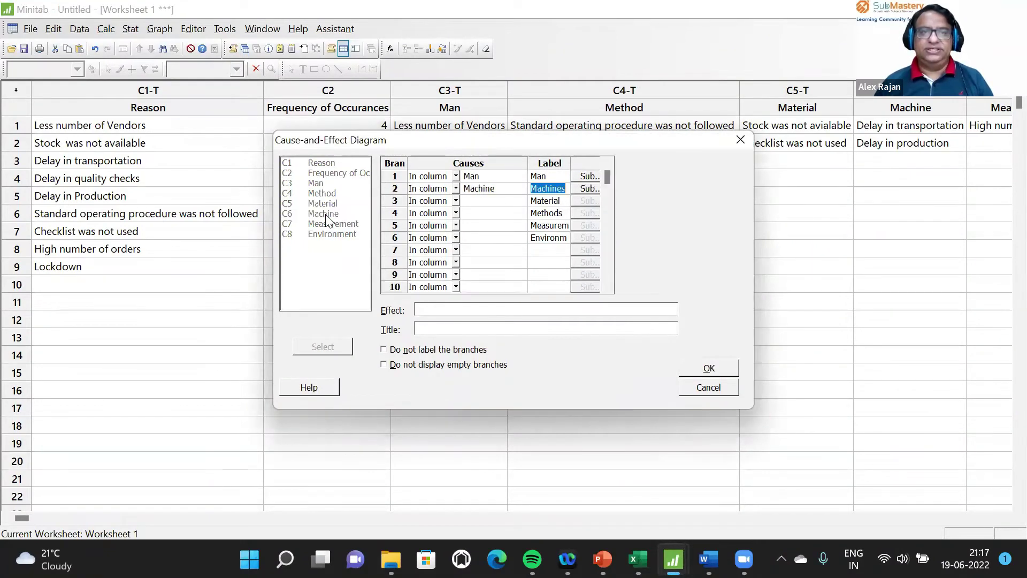
click(513, 201)
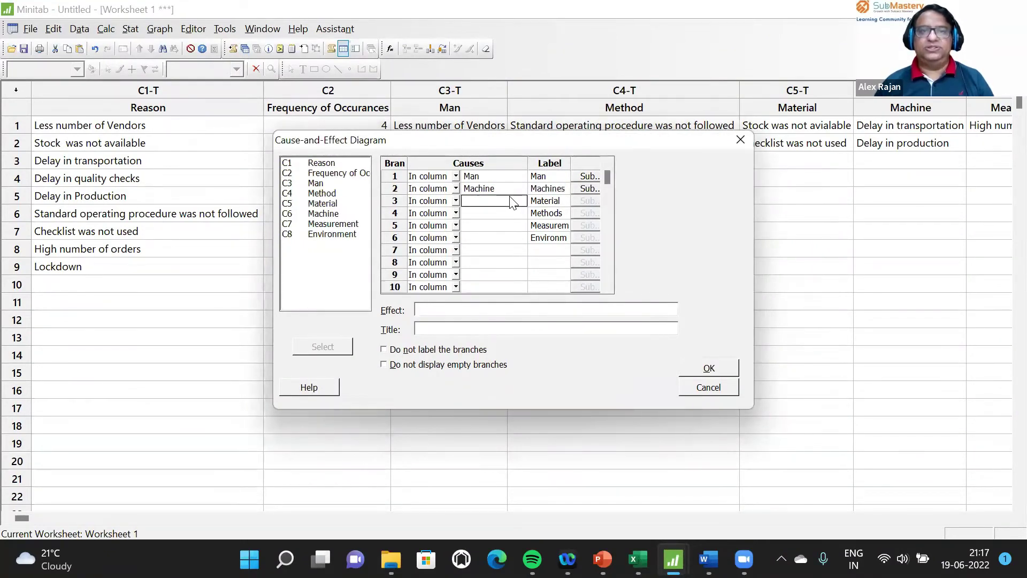
double_click(319, 208)
click(485, 214)
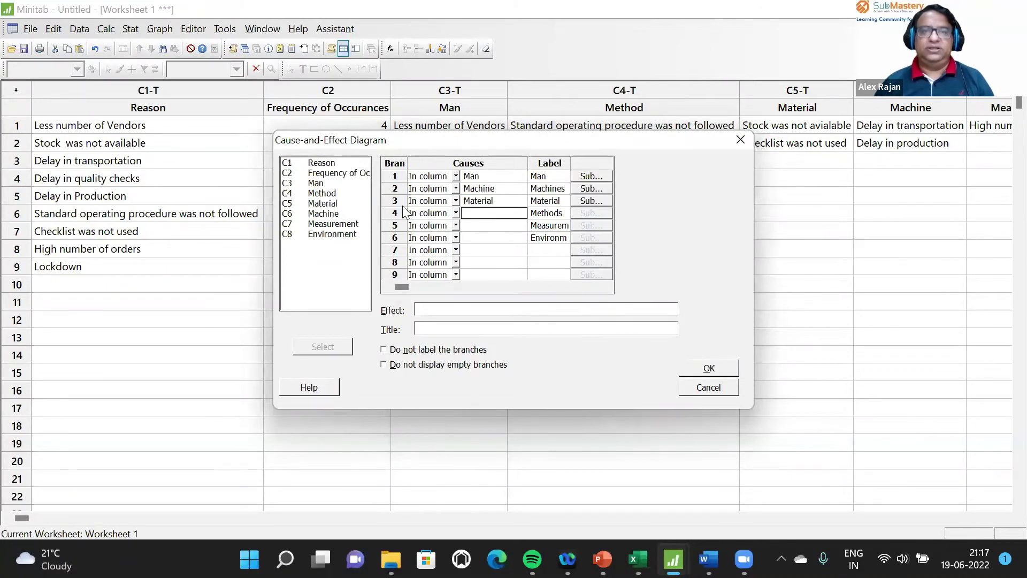
double_click(326, 194)
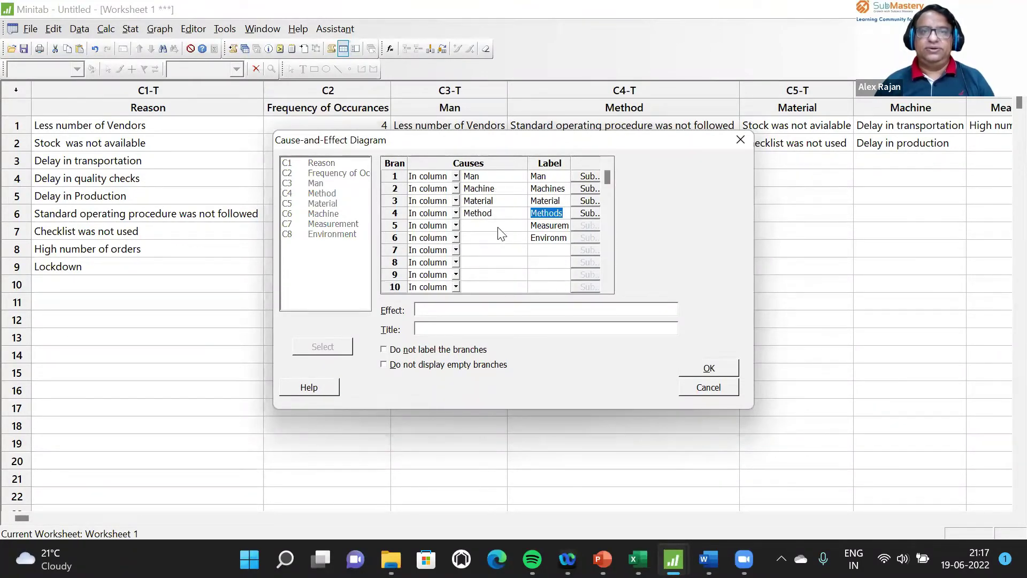
click(500, 226)
double_click(332, 225)
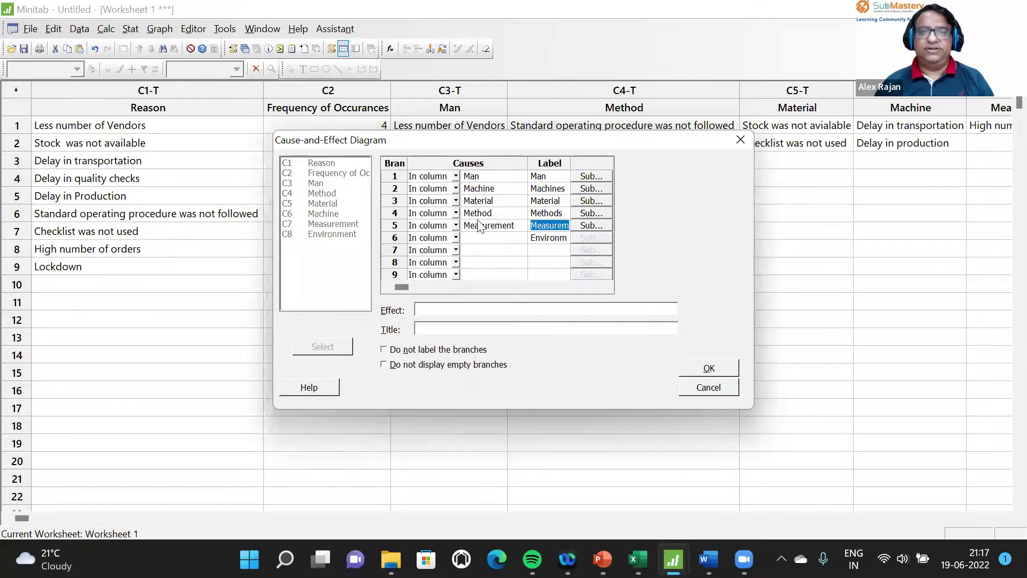
click(487, 237)
double_click(333, 234)
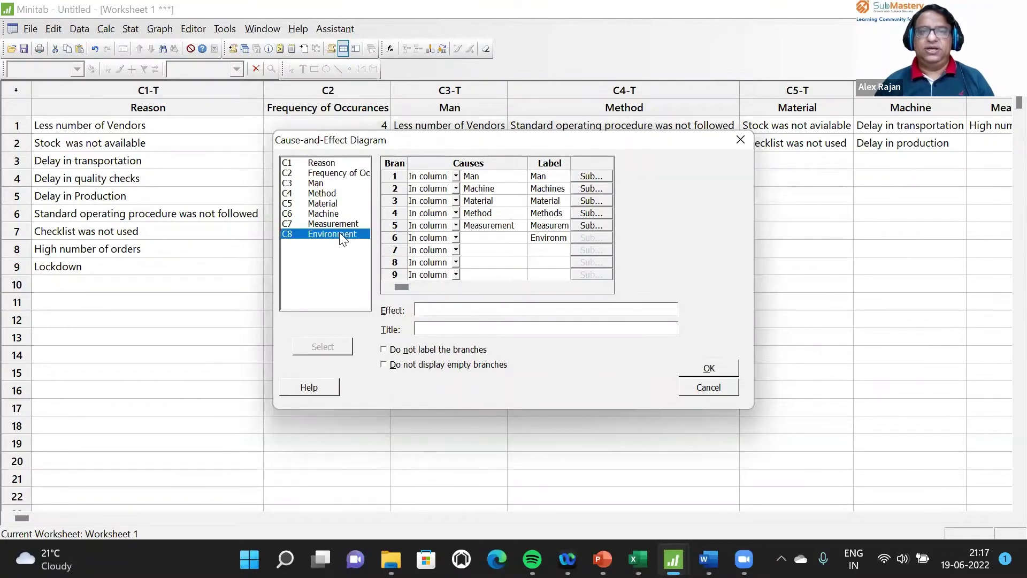
Enter the effect 'Delay in order fulfilment' and generate the fishbone diagram
click(458, 310)
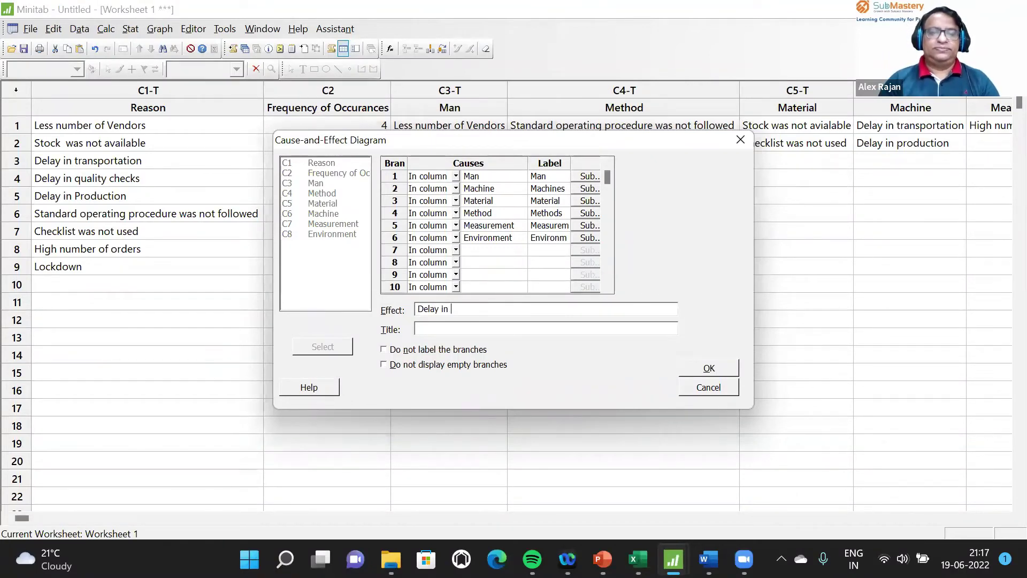
text(Delay in order fu)
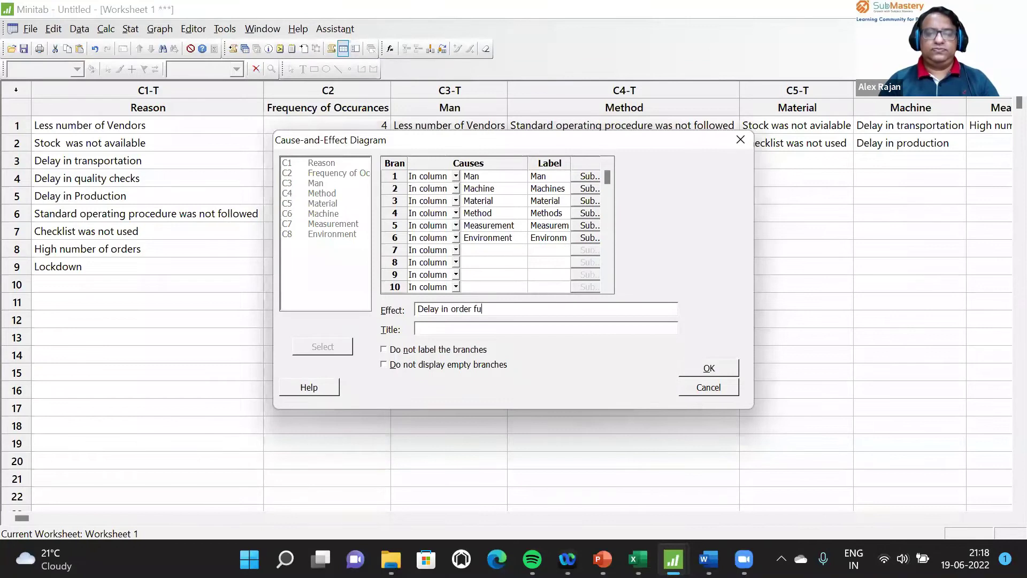
text(lfilment)
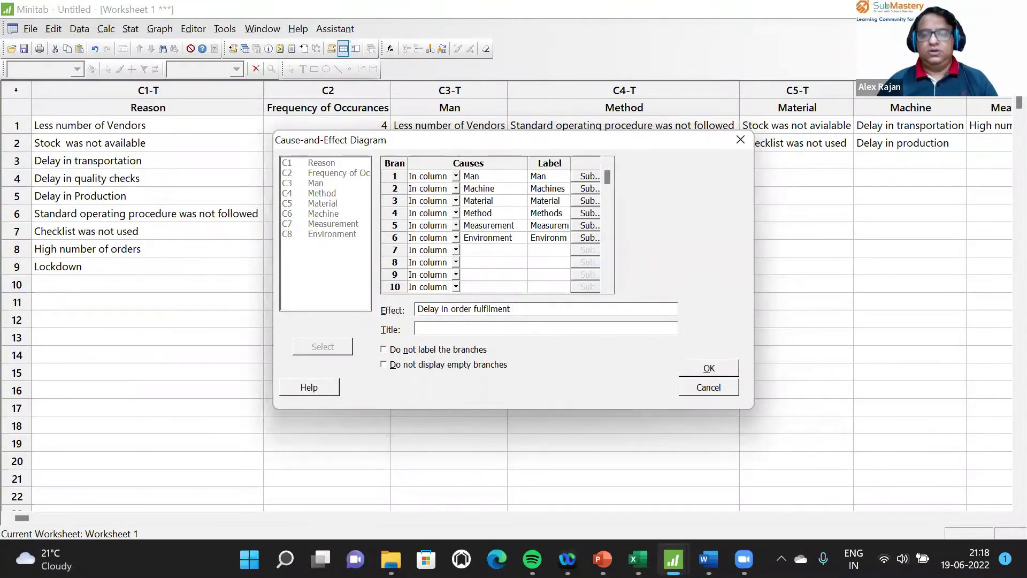
click(719, 368)
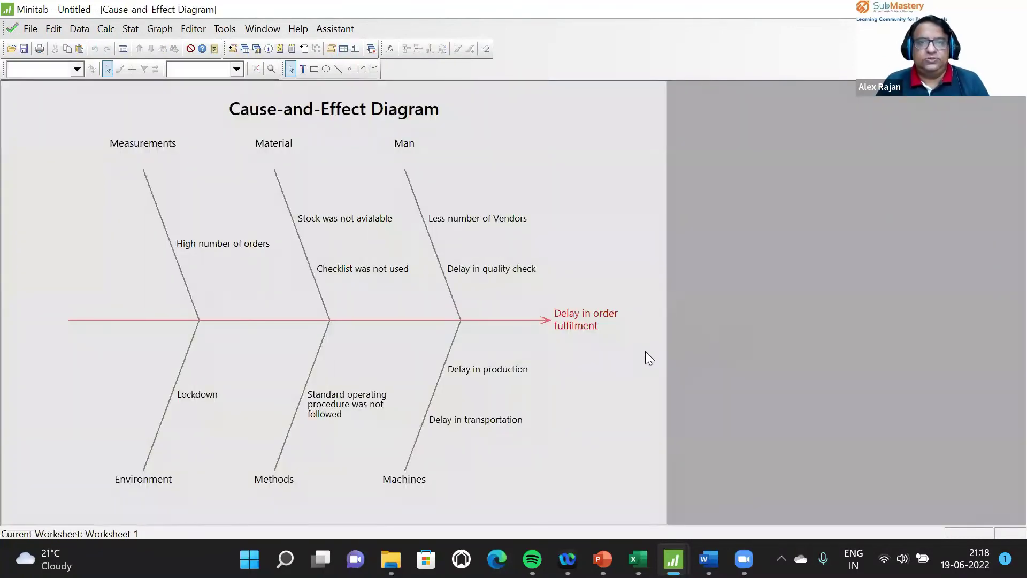
Use Send Graph to Microsoft Word on the Cause-and-Effect Diagram graph
click(644, 352)
right_click(642, 352)
click(708, 260)
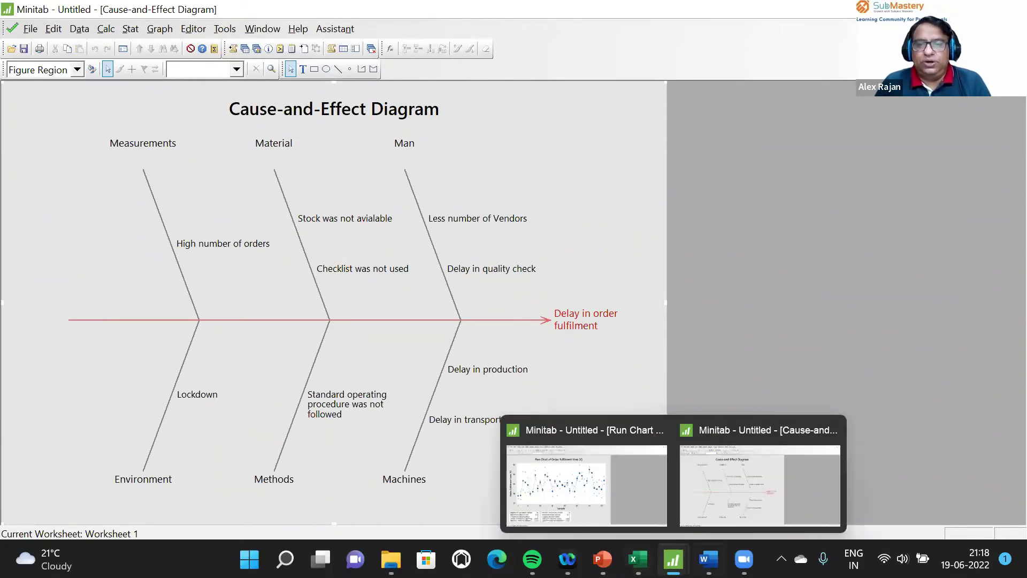
Cut the pasted fishbone picture in Word and paste it into the blank area below the report text
click(709, 559)
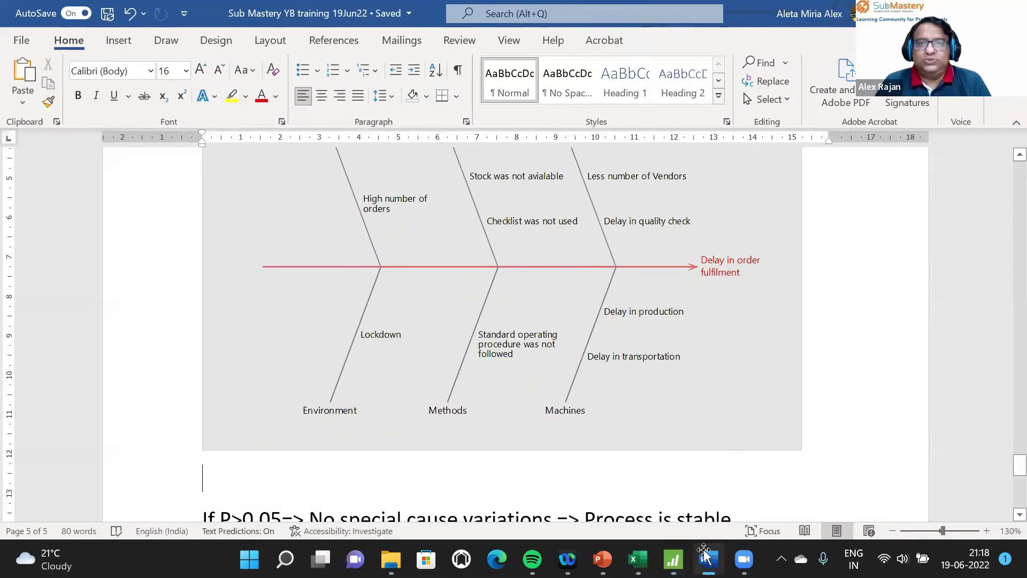
scroll(726, 339, down, 3)
scroll(725, 340, up, 4)
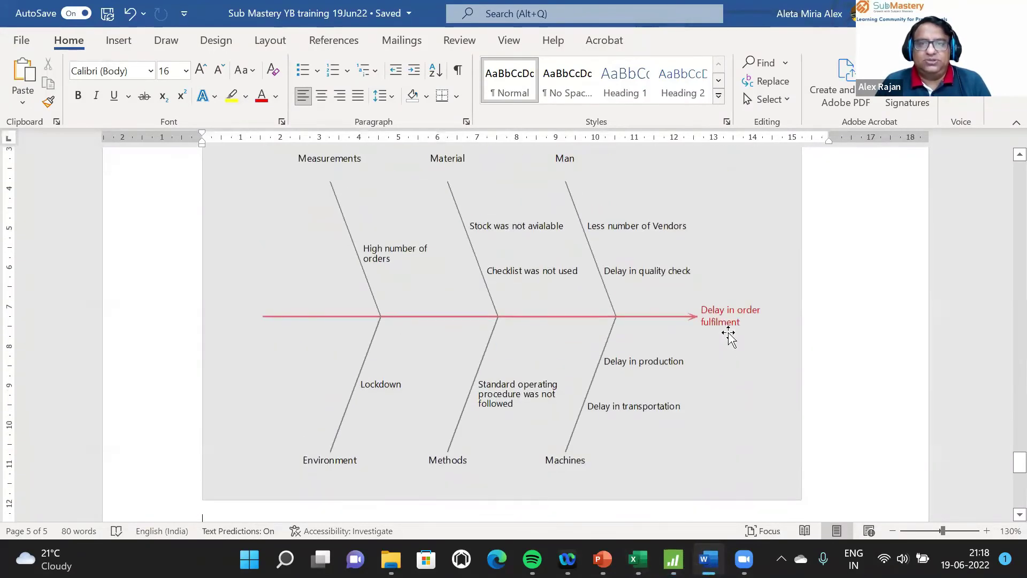
click(729, 336)
key(Delete)
scroll(718, 325, down, 3)
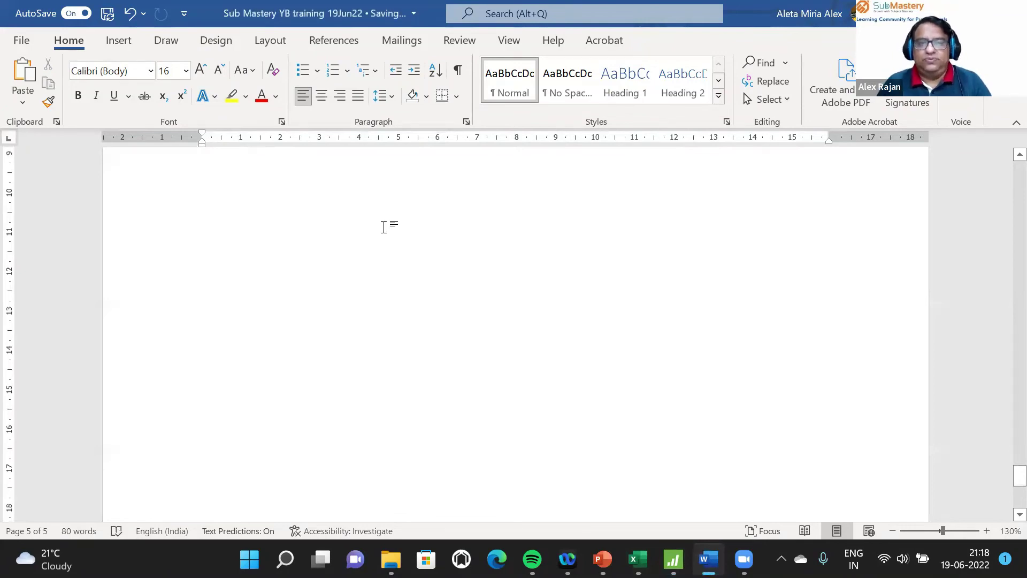
key(ctrl+v)
scroll(425, 248, down, 5)
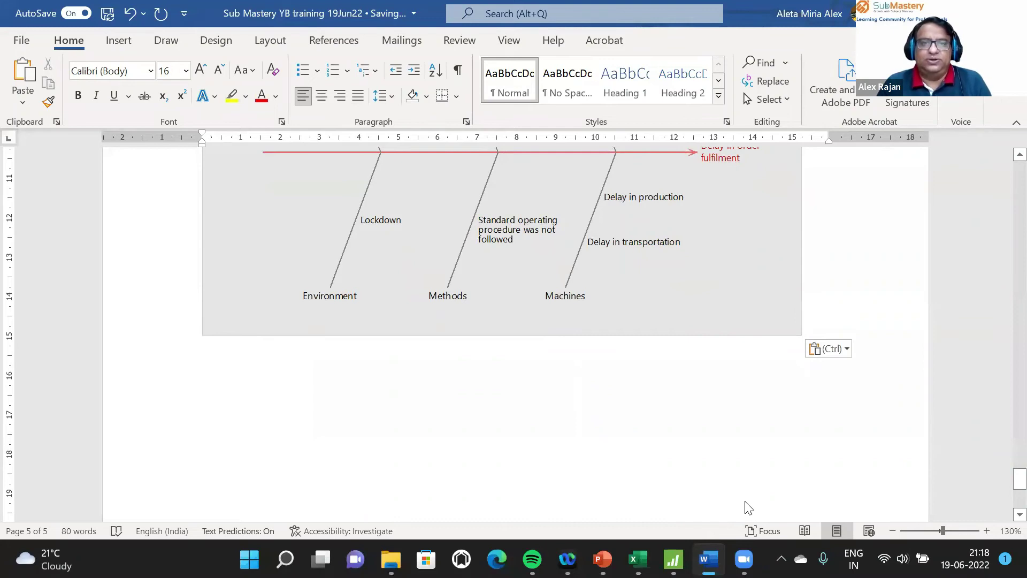
Create a Pareto chart with Reason as defects, Frequency of Occurances (C2) as frequencies, and Do not combine
key(alt+Tab)
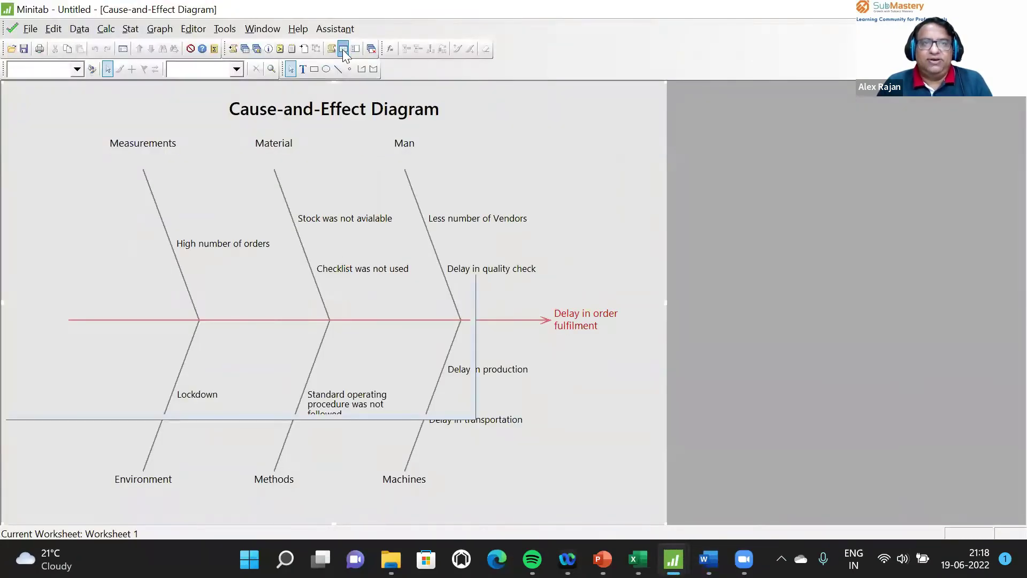
click(343, 49)
click(129, 29)
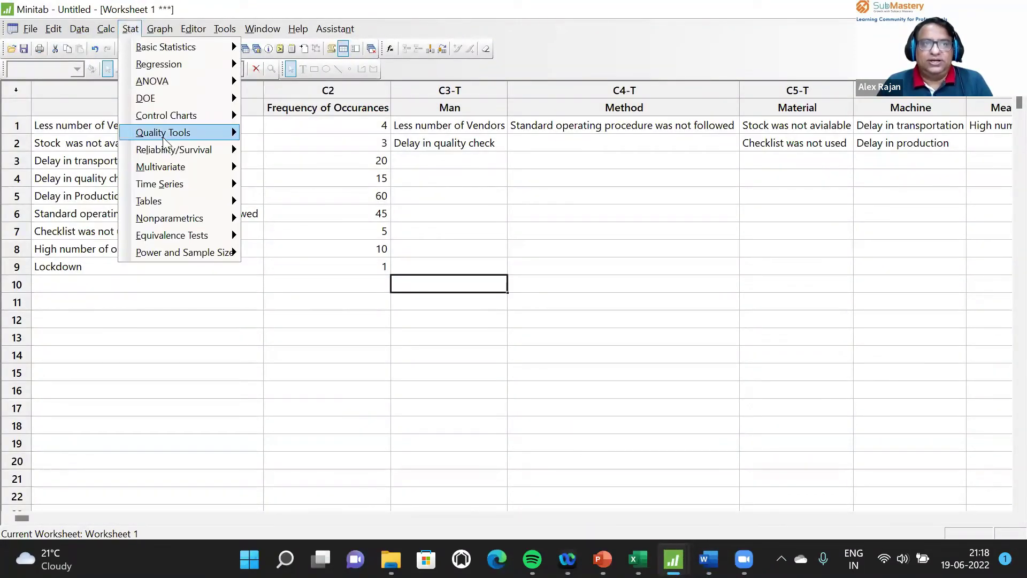
mouse_move(168, 133)
click(289, 150)
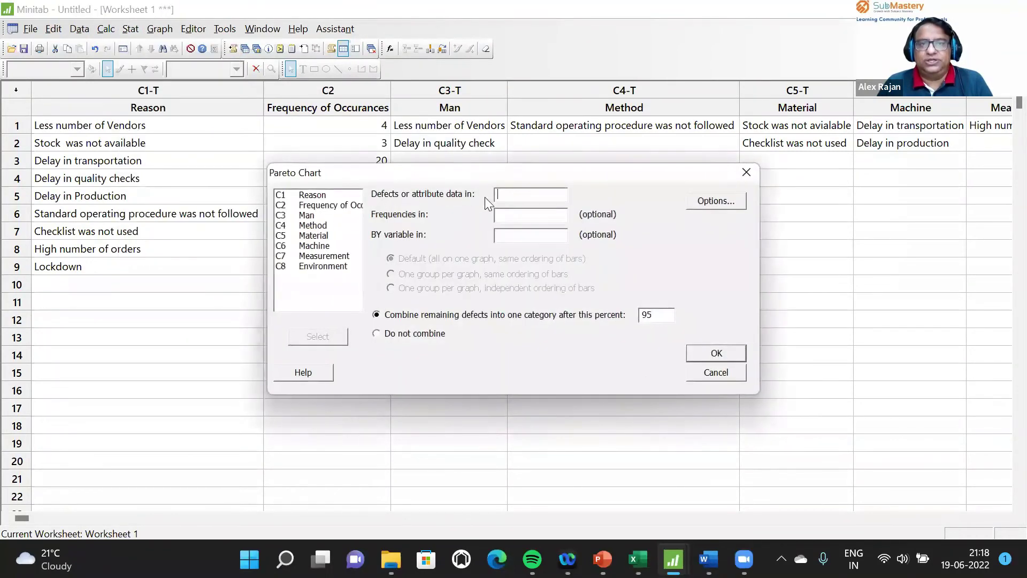
double_click(312, 195)
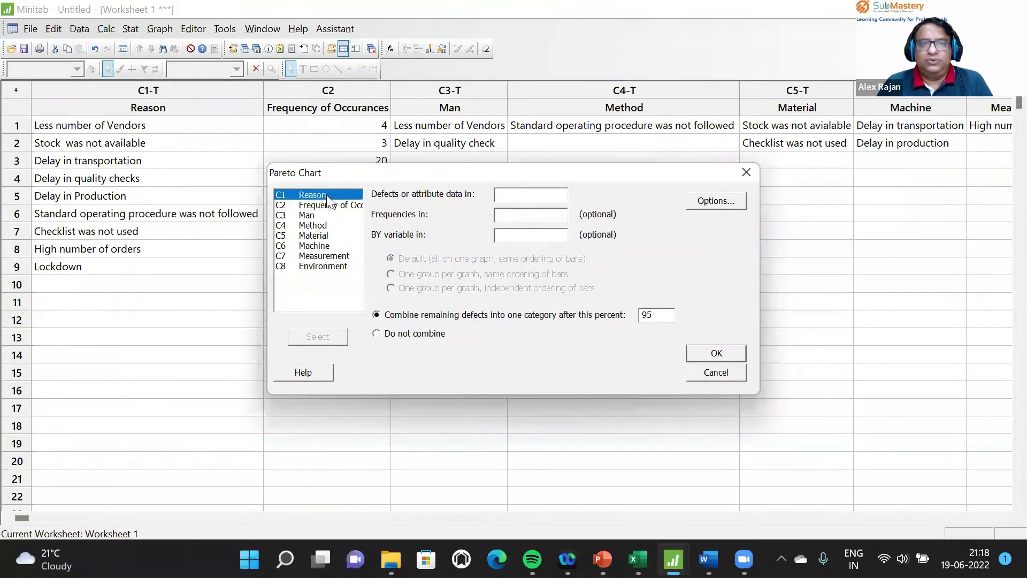
double_click(331, 196)
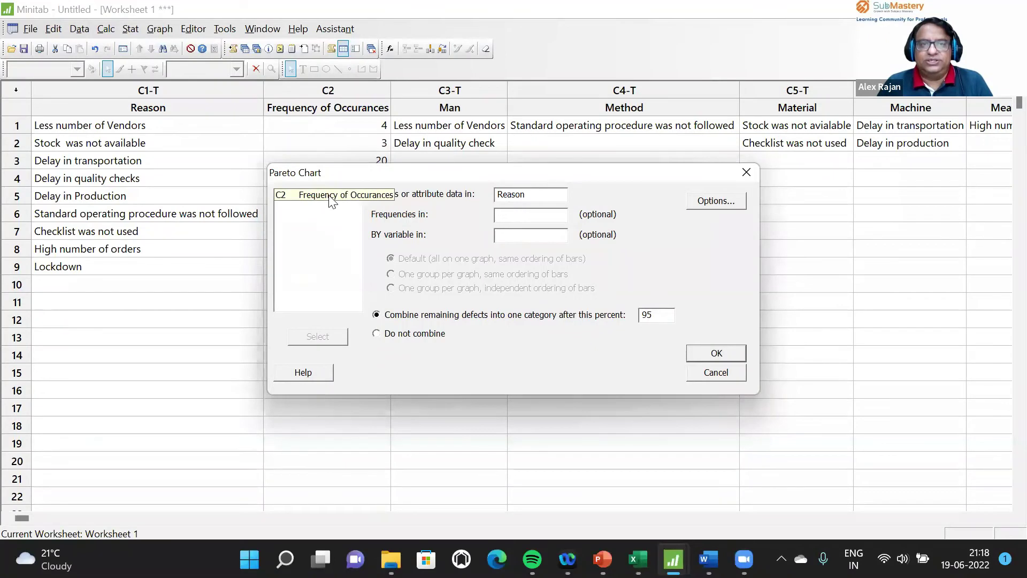
click(389, 333)
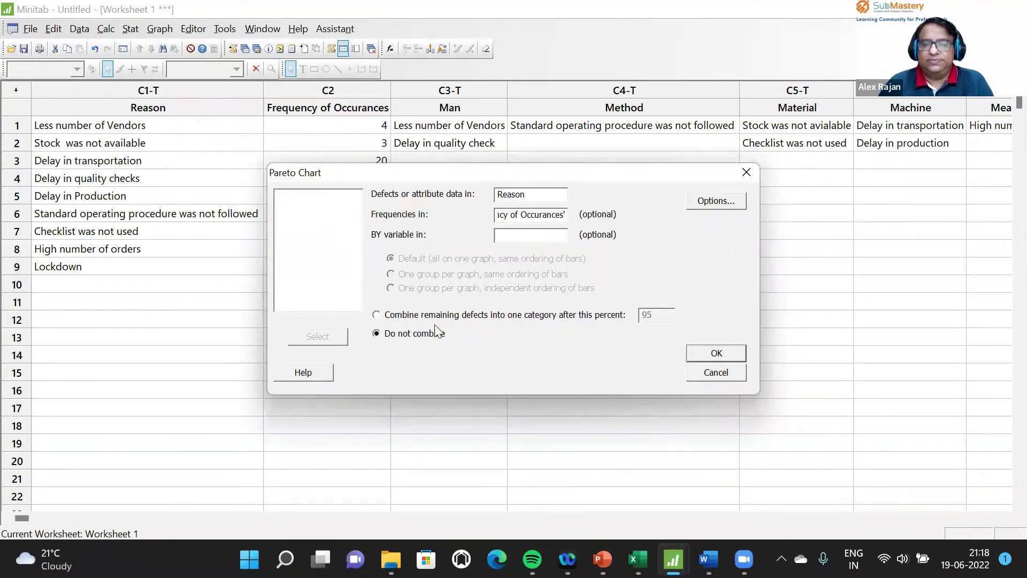
click(742, 351)
Use Send Graph to Microsoft Word on the Pareto Chart of Reason
right_click(571, 361)
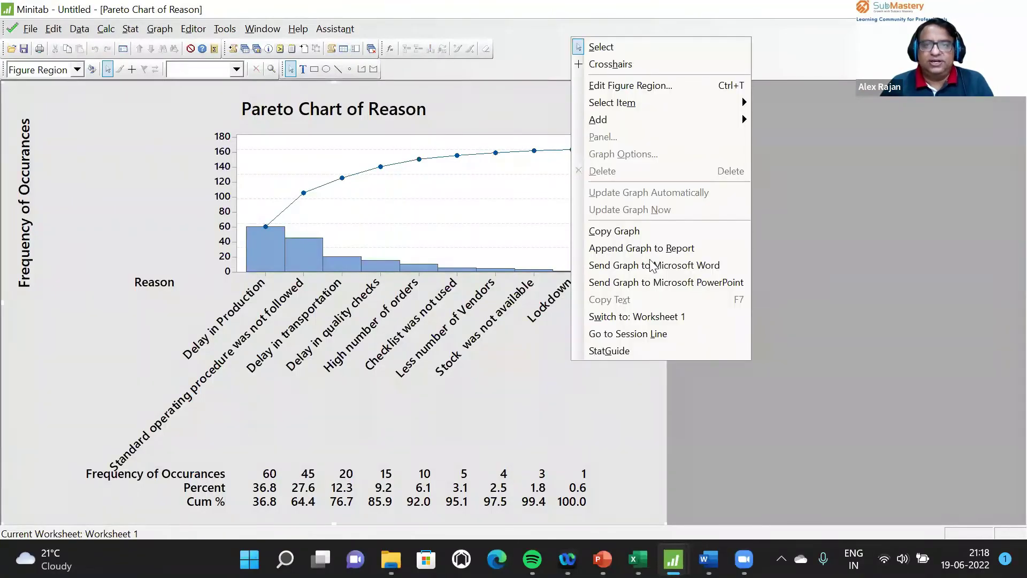
click(654, 267)
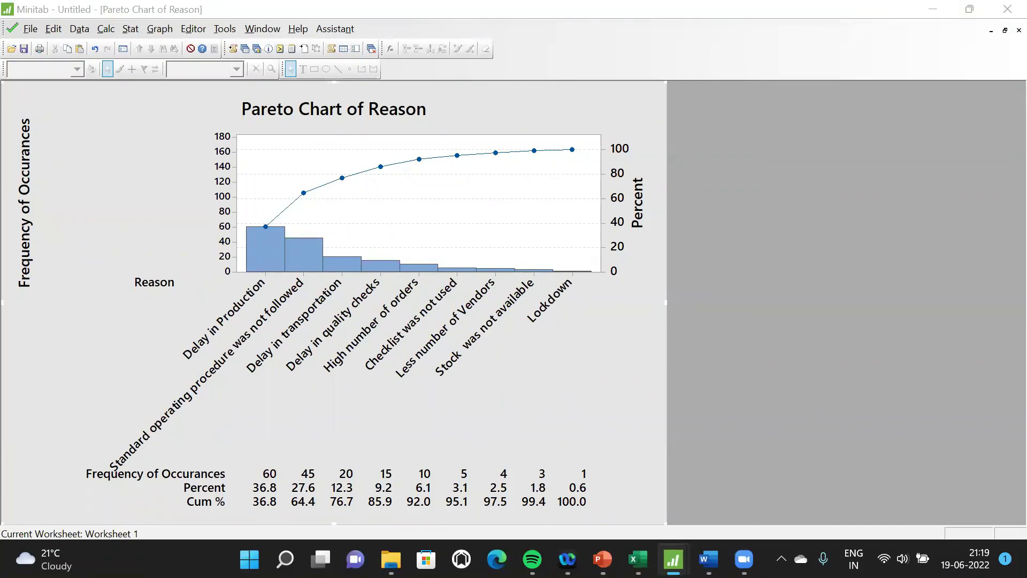
Bring the Word report forward and check the blank space on page 5 below the fishbone diagram
click(709, 559)
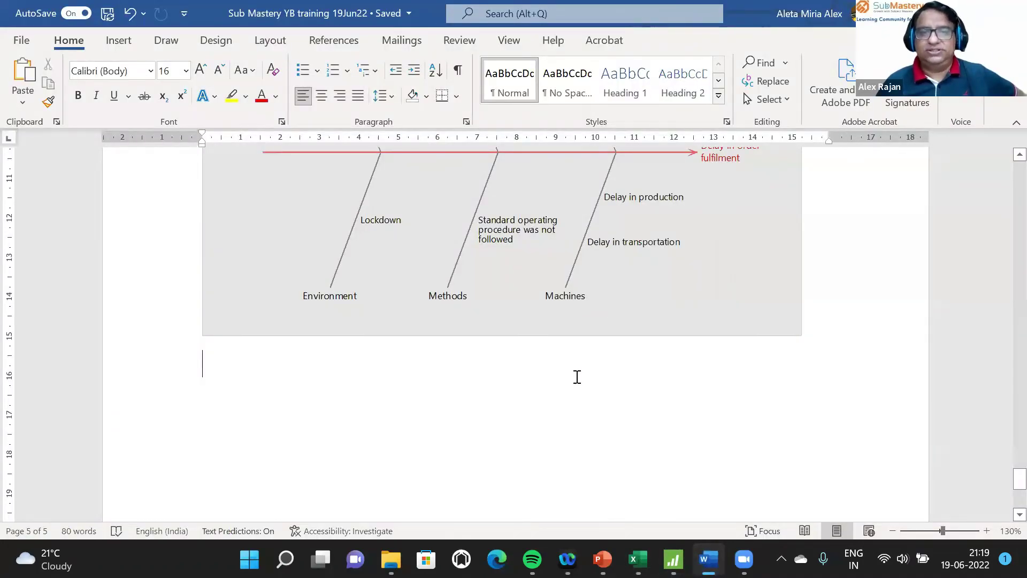
scroll(721, 418, up, 10)
scroll(721, 417, down, 15)
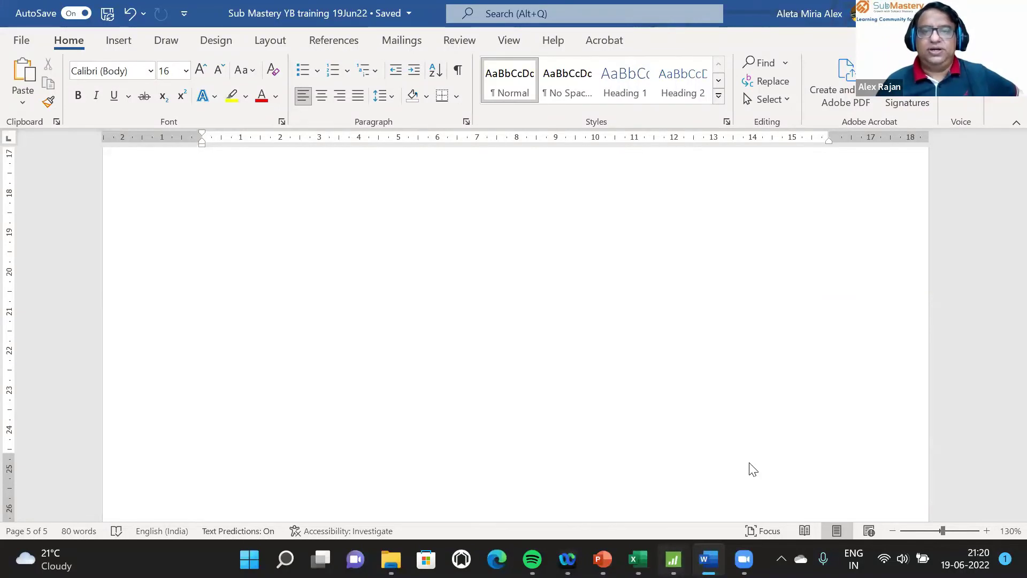
Back in Minitab, resend the Pareto chart with Send Graph to Microsoft Word
key(alt+Tab)
right_click(663, 269)
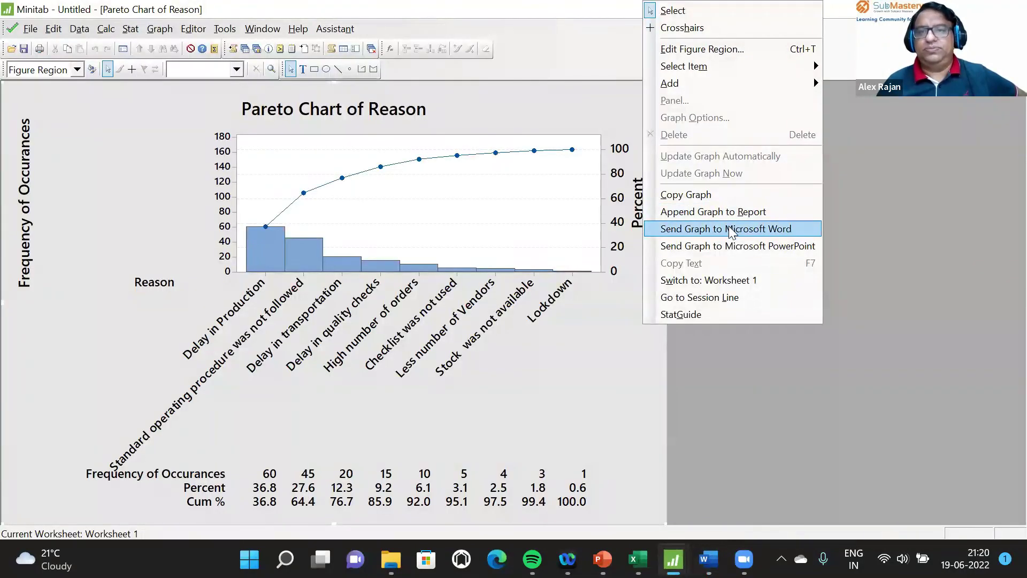
click(729, 227)
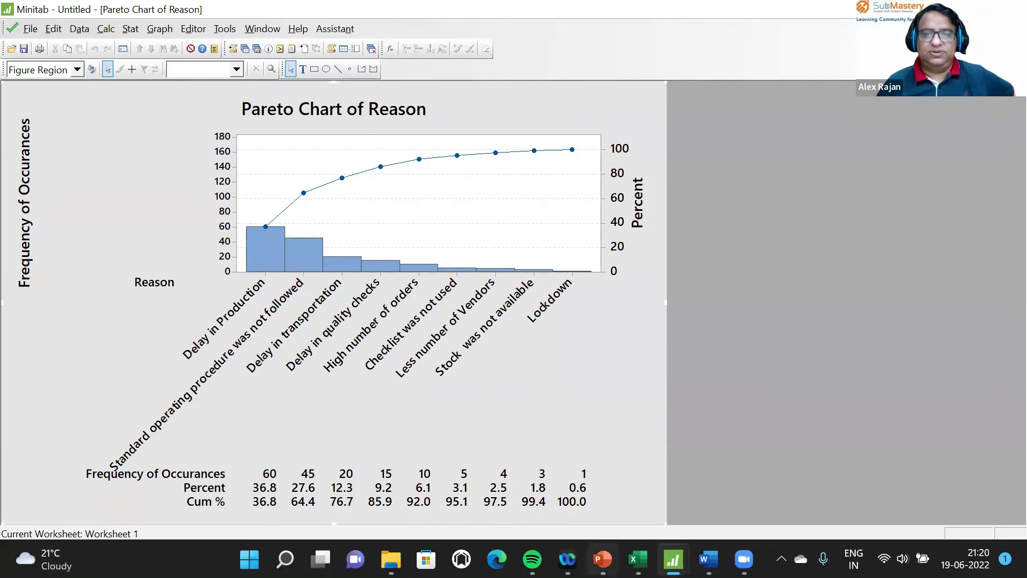
In the PowerPoint deck, view slide 42, then return to the slide 41 Root Cause Analysis slide
key(alt+Tab)
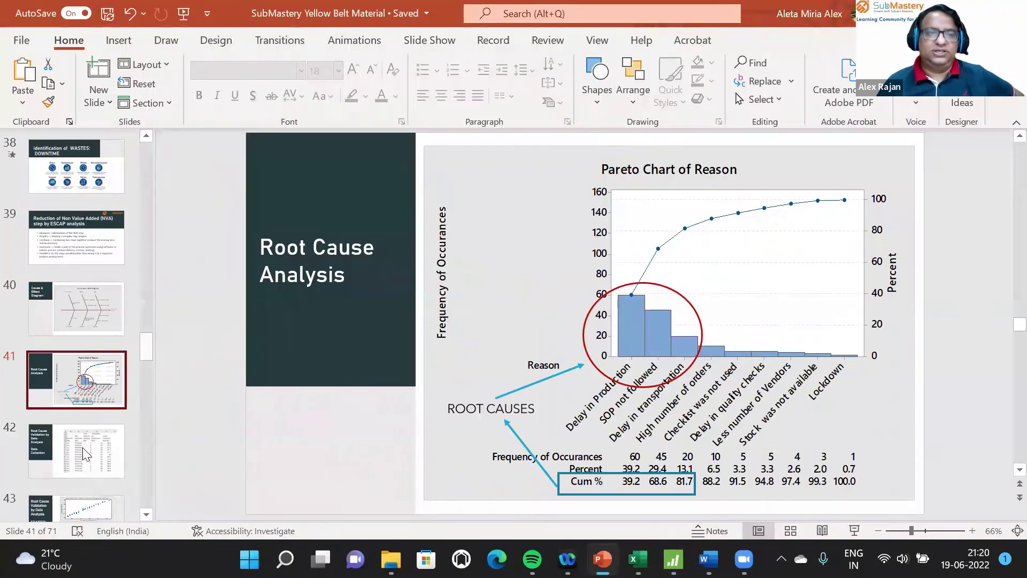
key(Down)
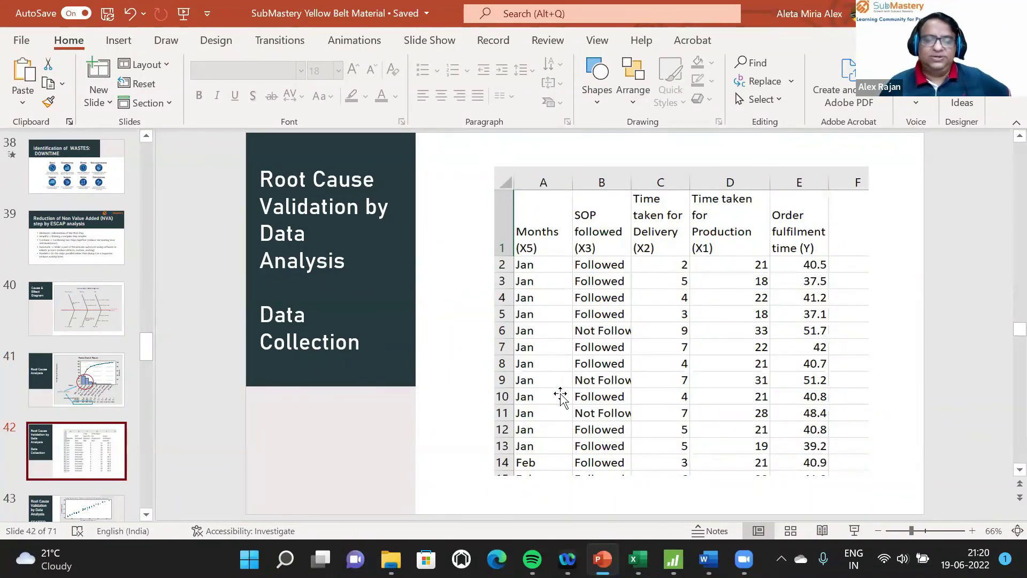
click(109, 403)
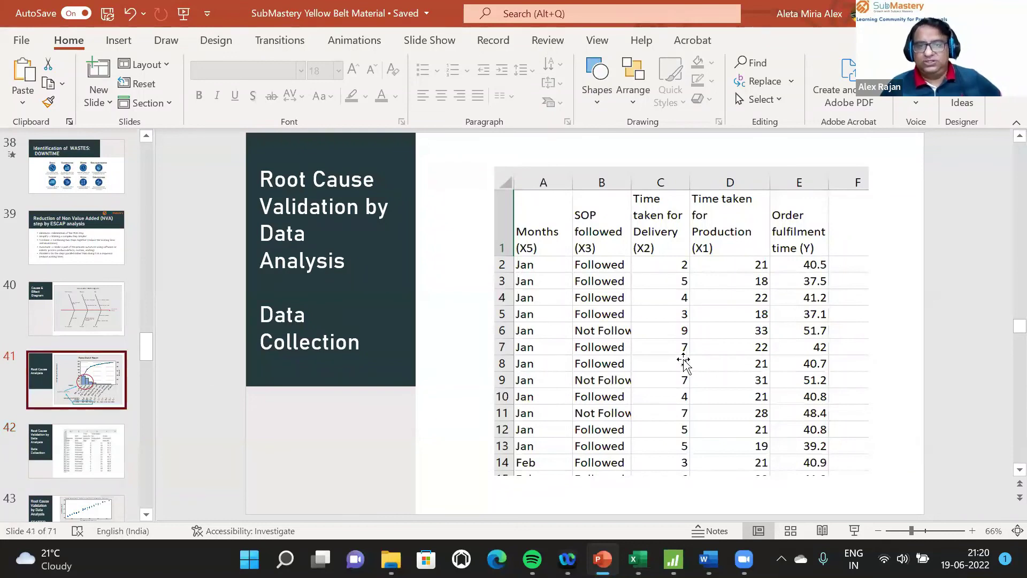